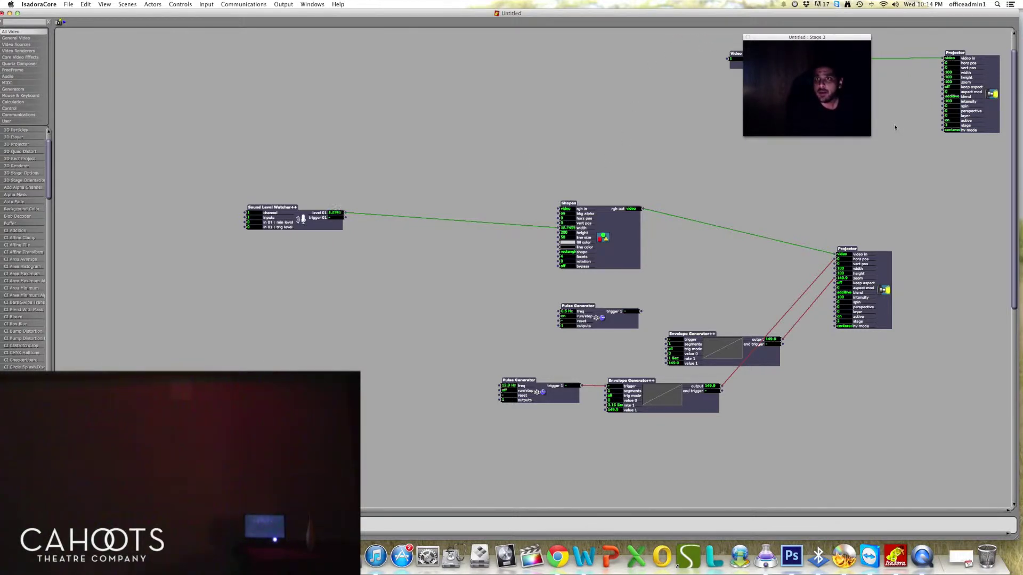
Copy the Video In Watcher and its Projector from the camera scene.
drag(849, 42, 604, 28)
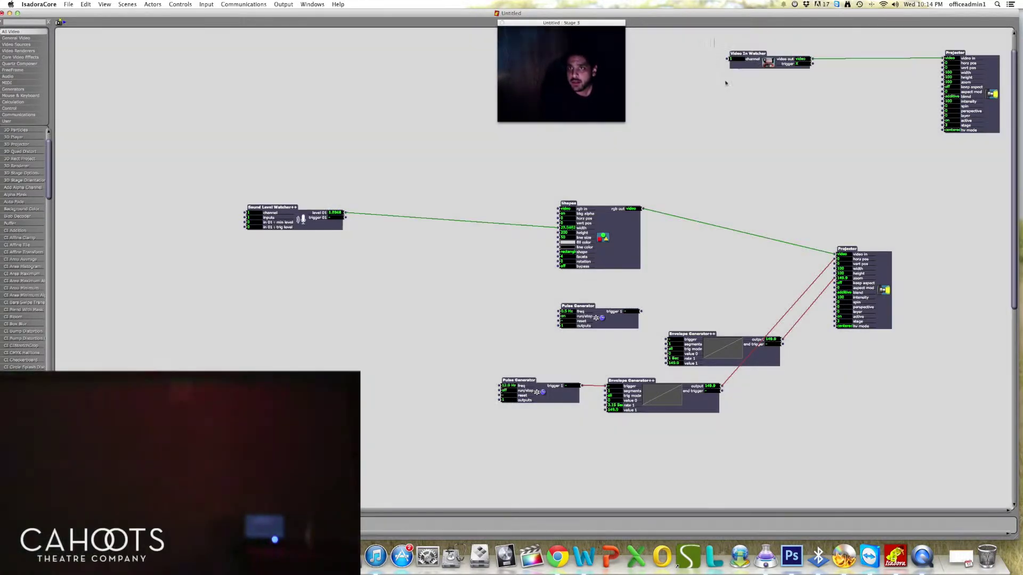
drag(715, 39, 980, 133)
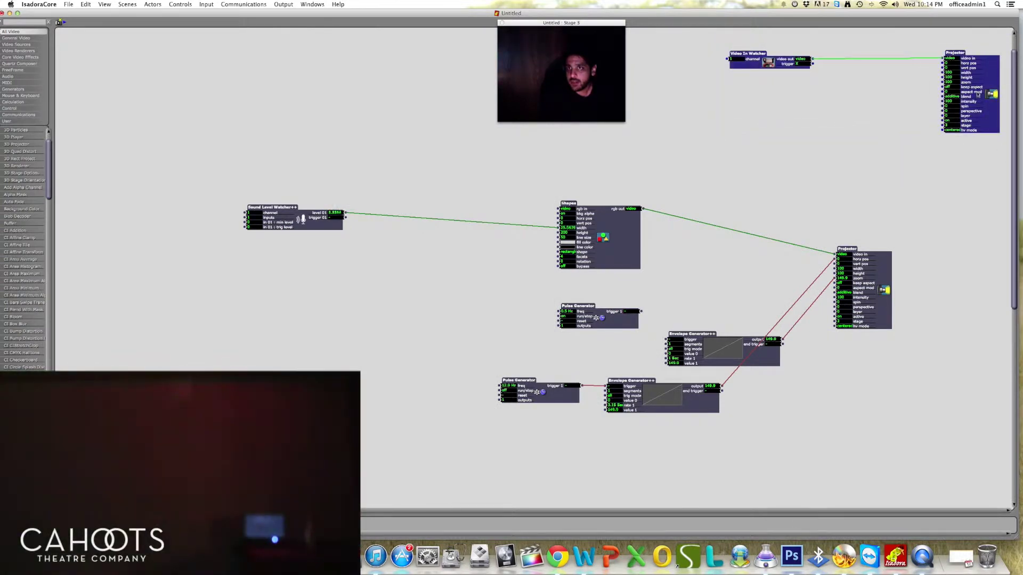
right_click(991, 78)
click(964, 112)
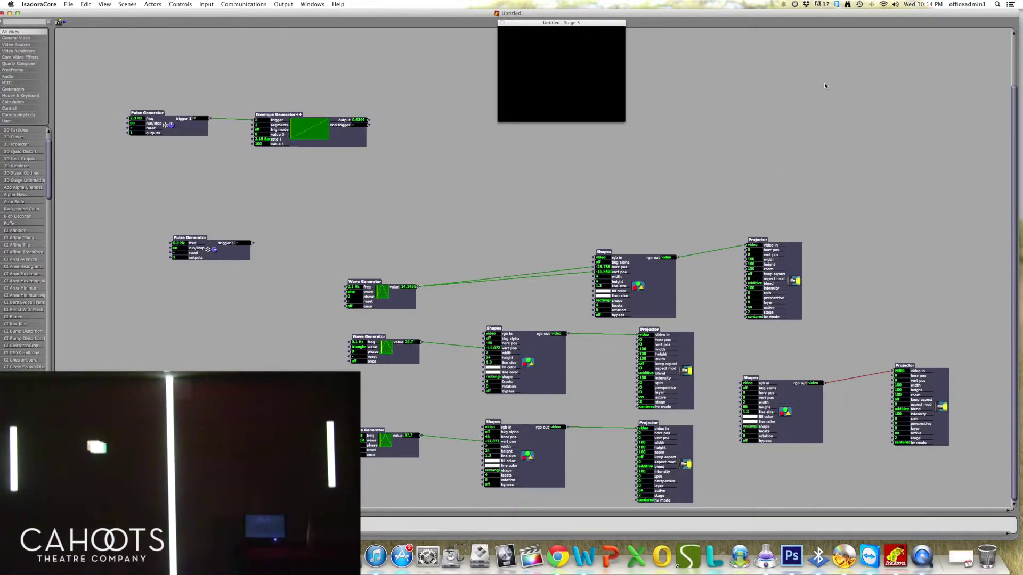
Paste the Video In Watcher and Projector into the Pong scene's canvas.
right_click(825, 85)
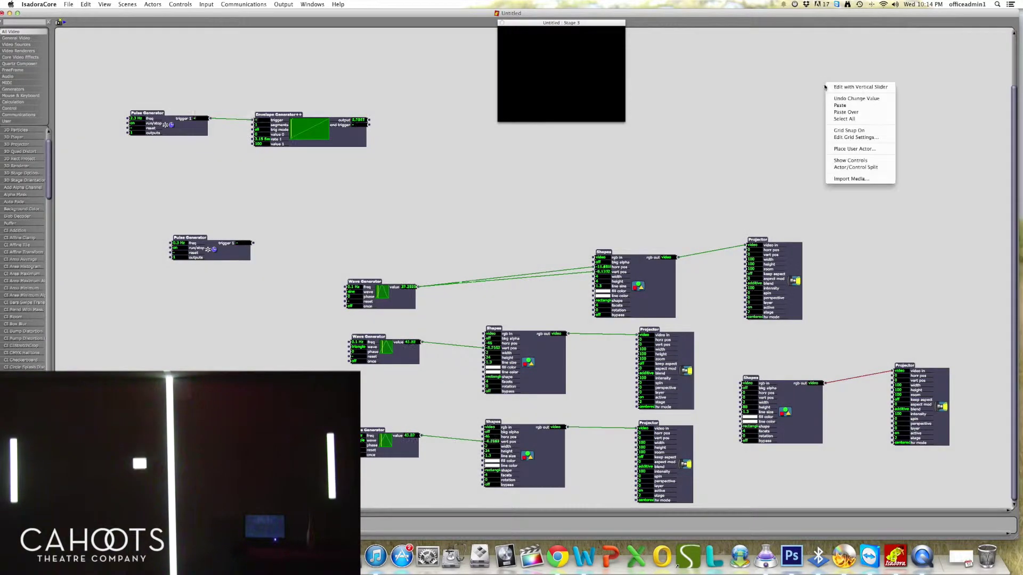
click(842, 106)
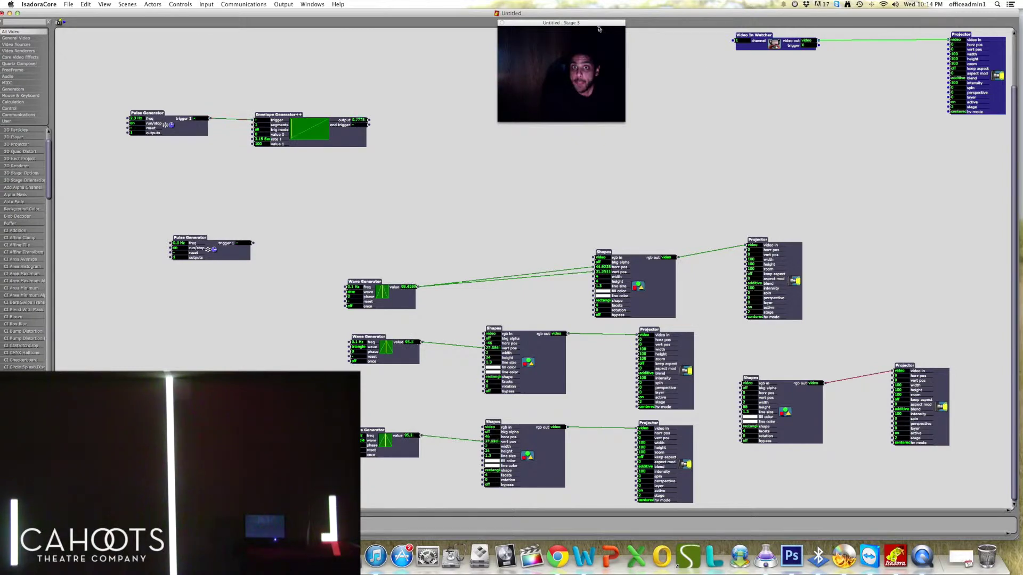
drag(600, 29, 864, 65)
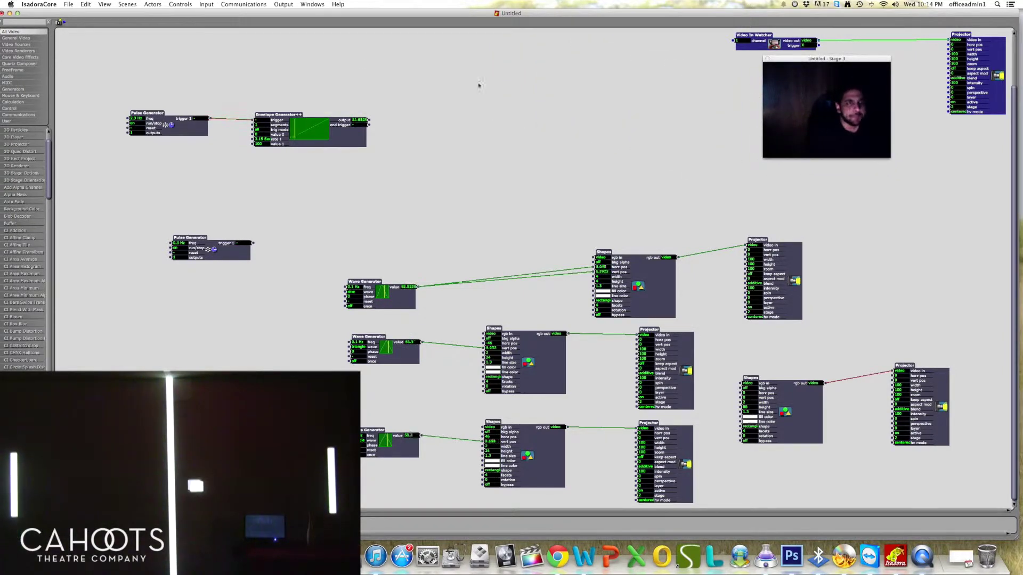
key(super+Tab)
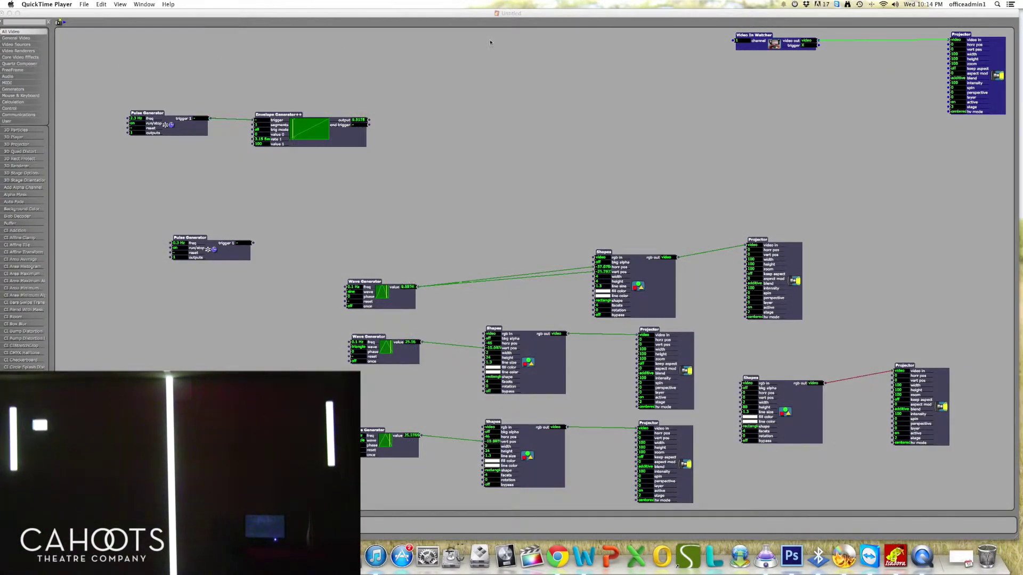
Delete the top Pulse Generator and Envelope Generator++, then the remaining Pulse Generator.
click(227, 41)
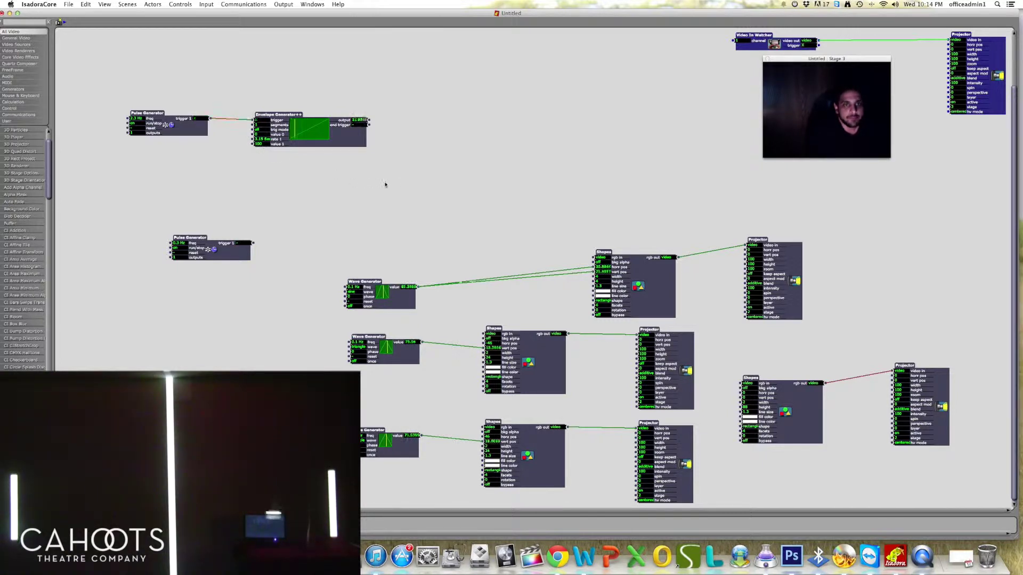
drag(424, 116, 54, 148)
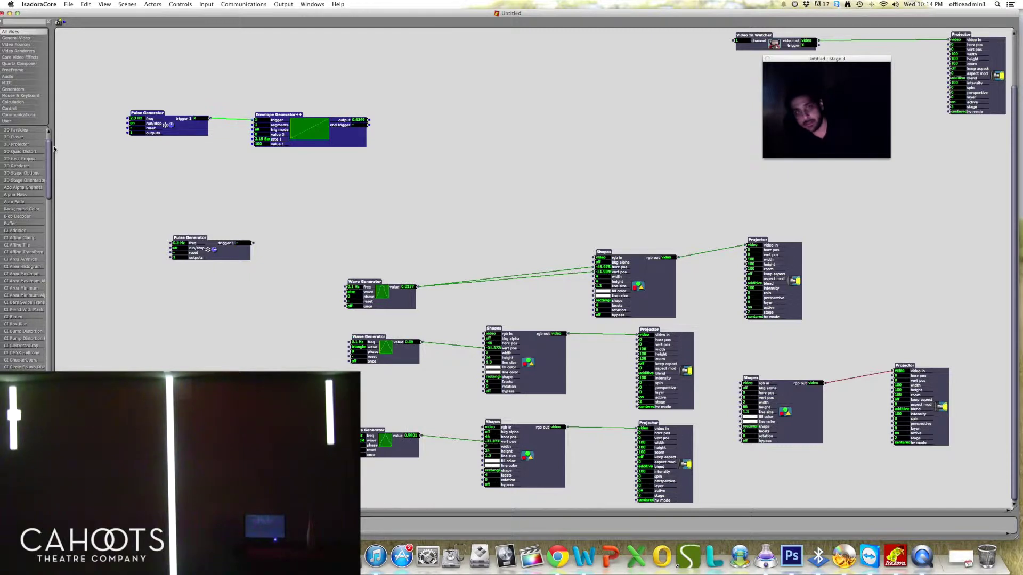
key(BackSpace)
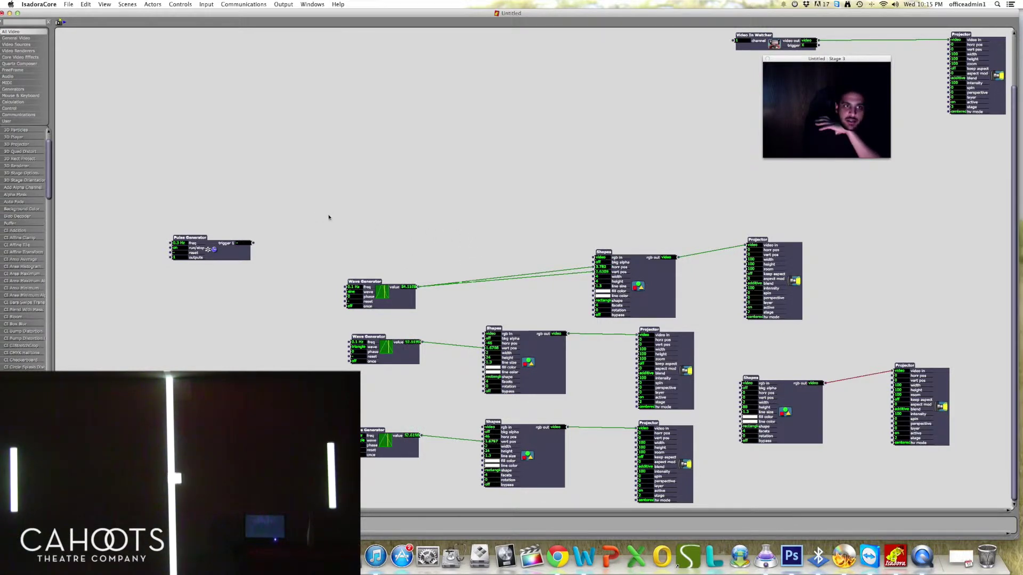
drag(258, 201, 138, 273)
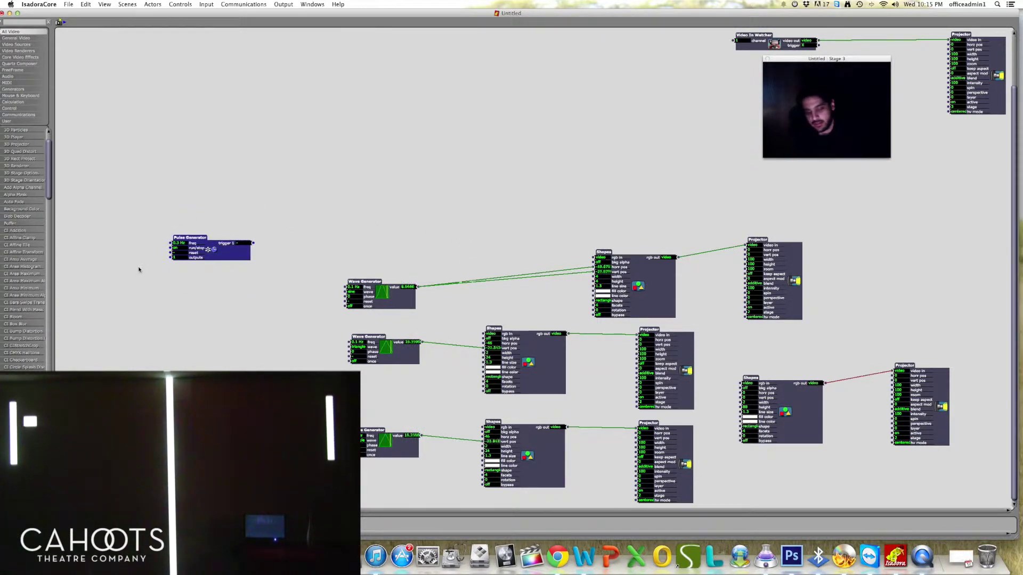
key(BackSpace)
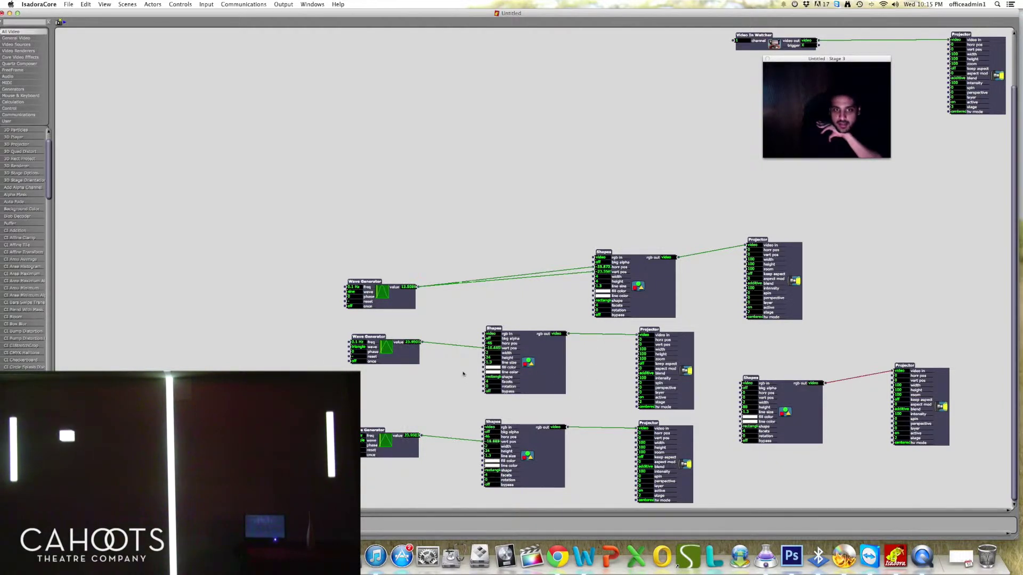
click(489, 392)
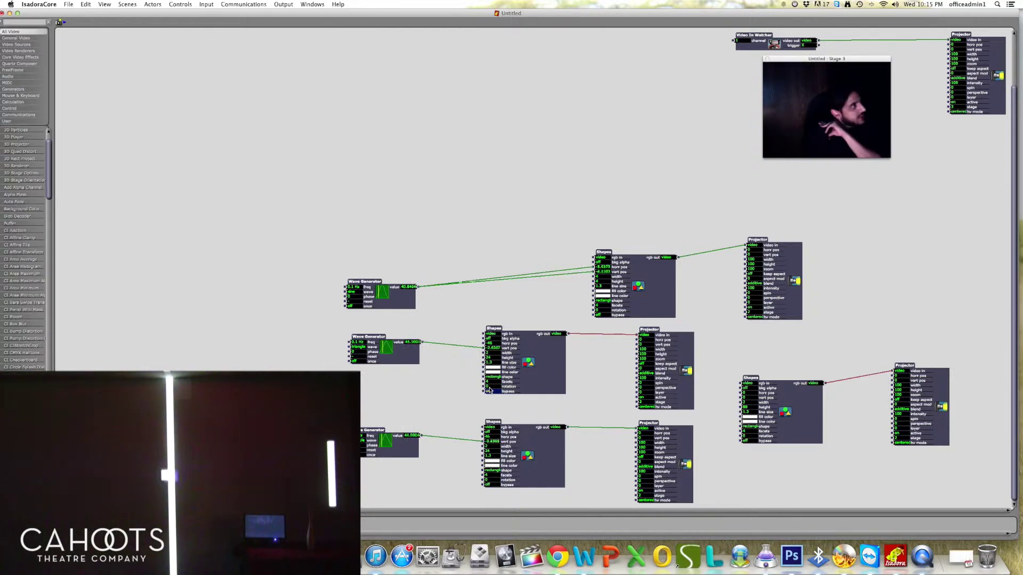
drag(490, 390, 488, 393)
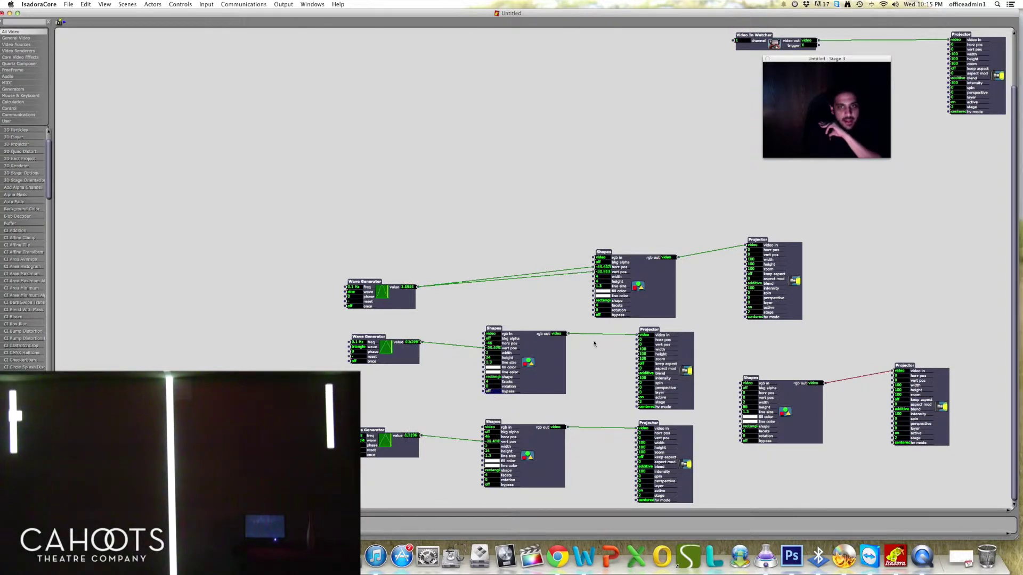
click(496, 486)
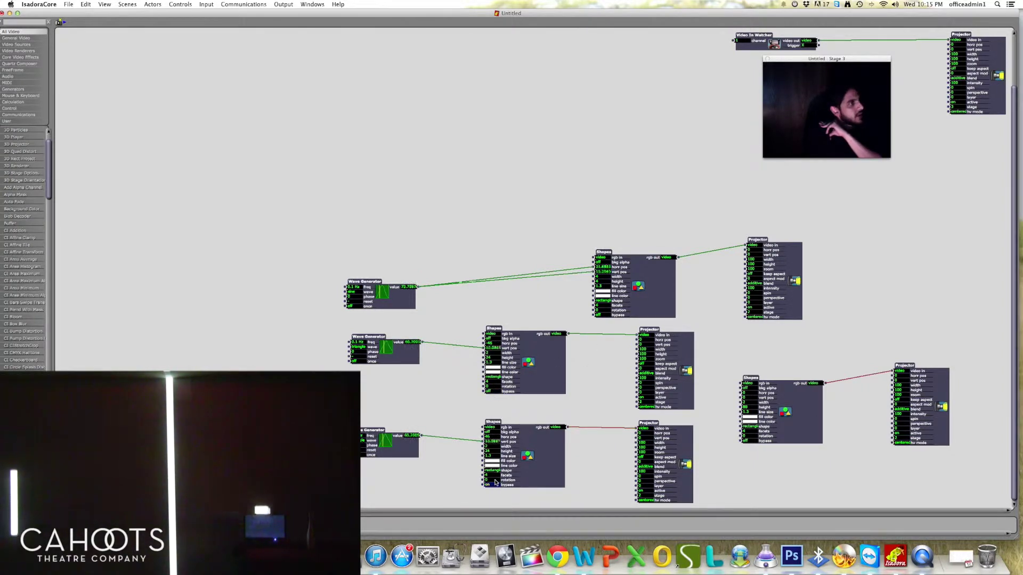
click(494, 393)
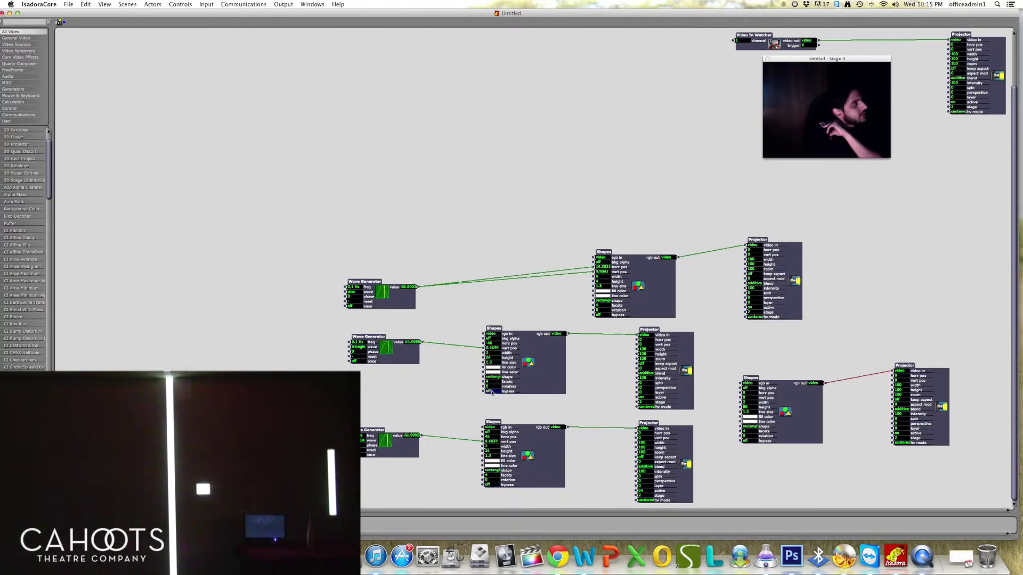
click(492, 392)
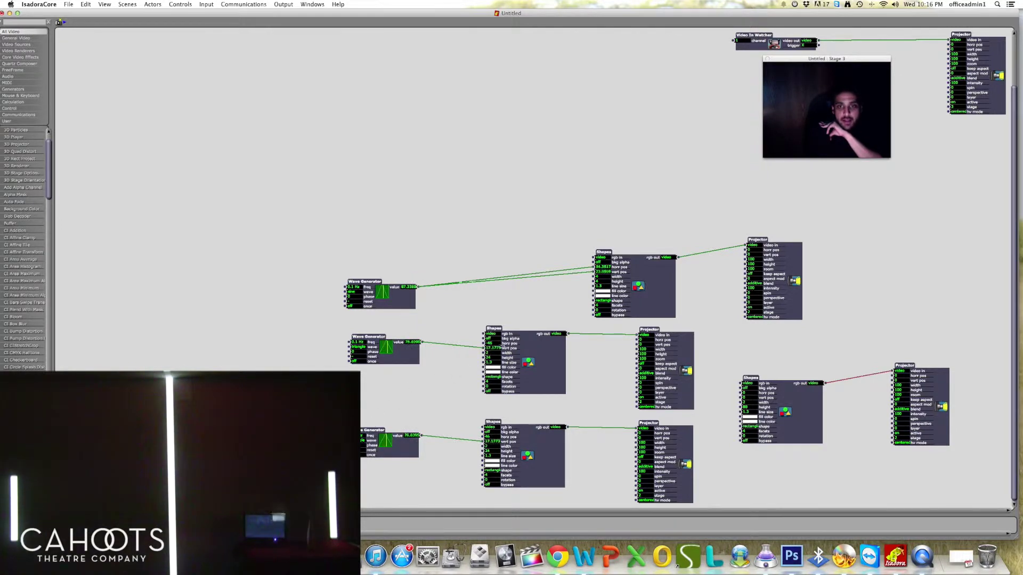
double_click(511, 351)
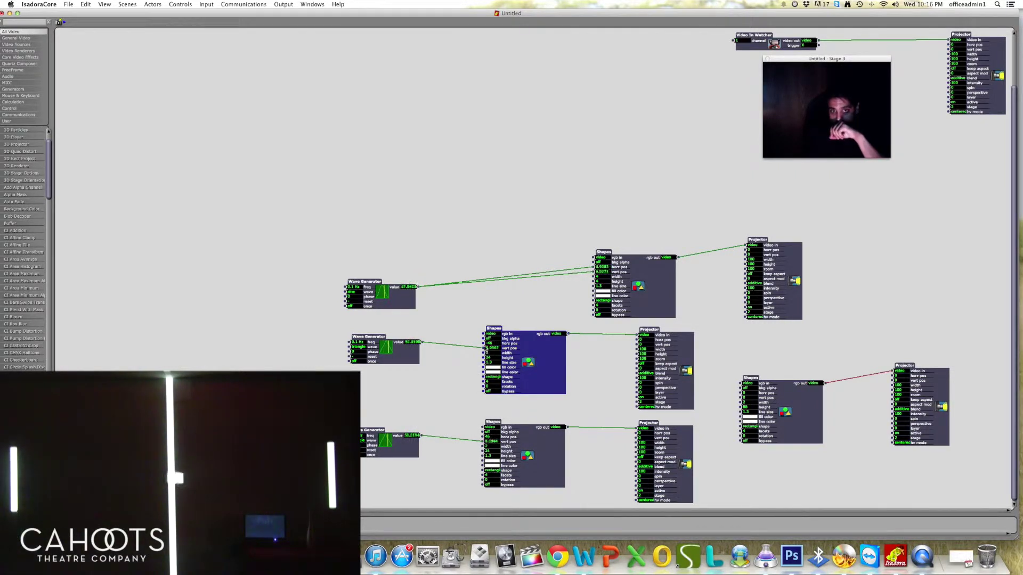
click(483, 343)
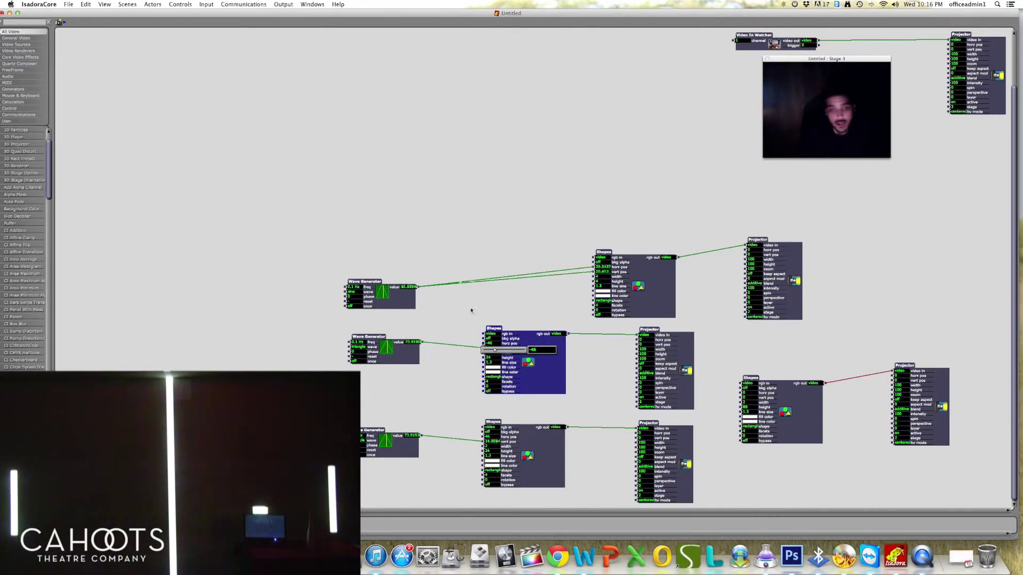
click(465, 245)
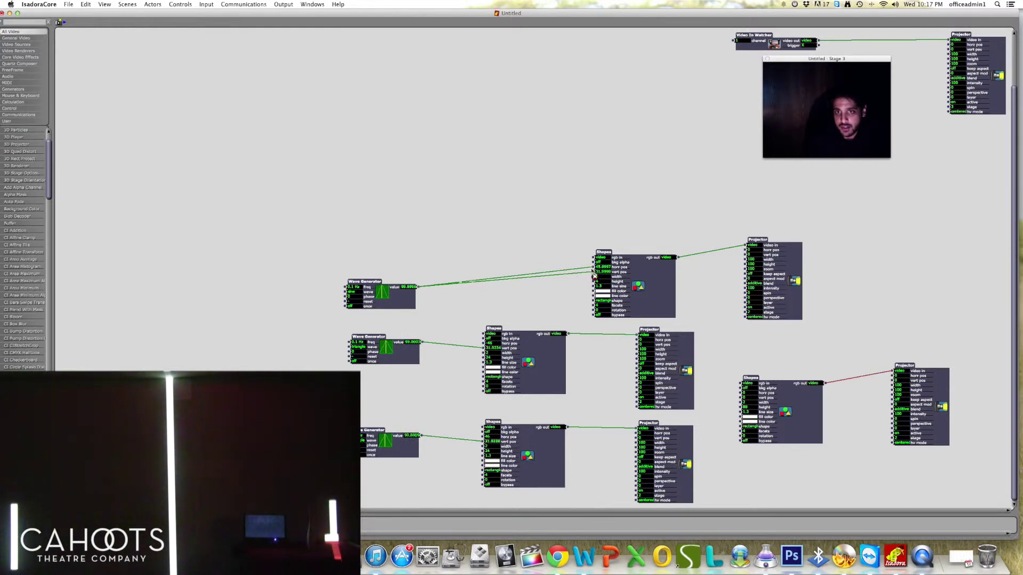
double_click(620, 267)
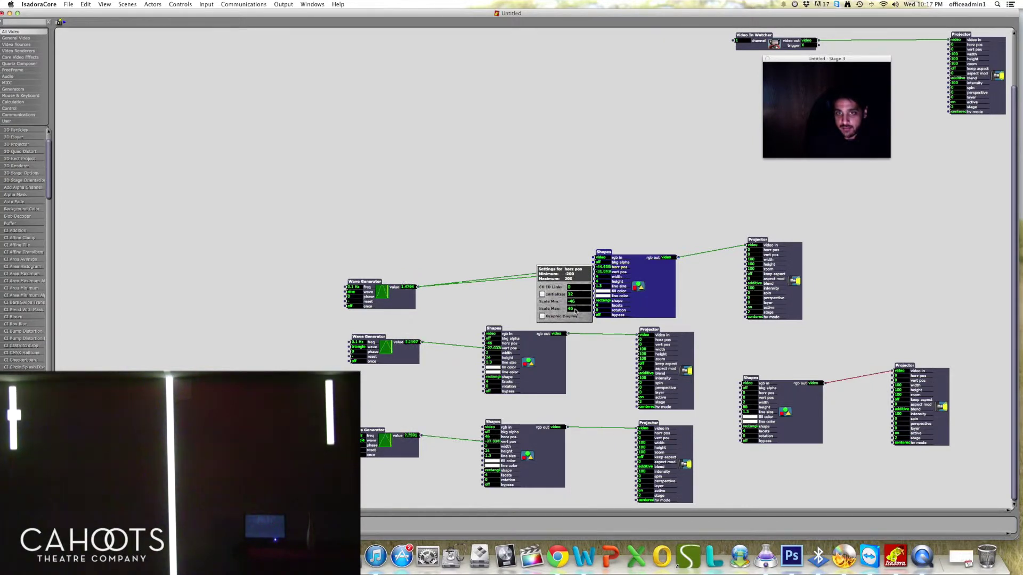
click(613, 279)
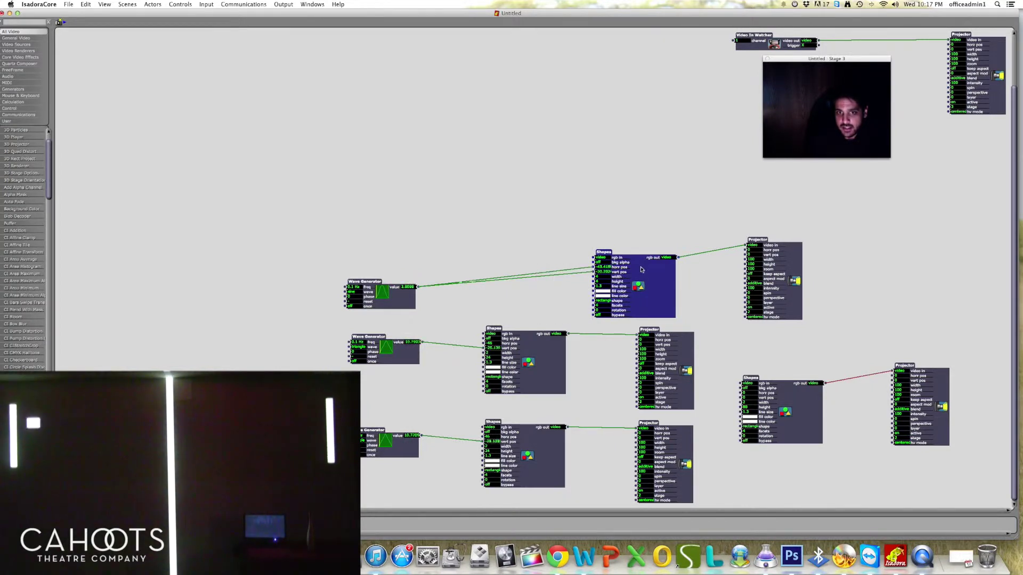
double_click(516, 346)
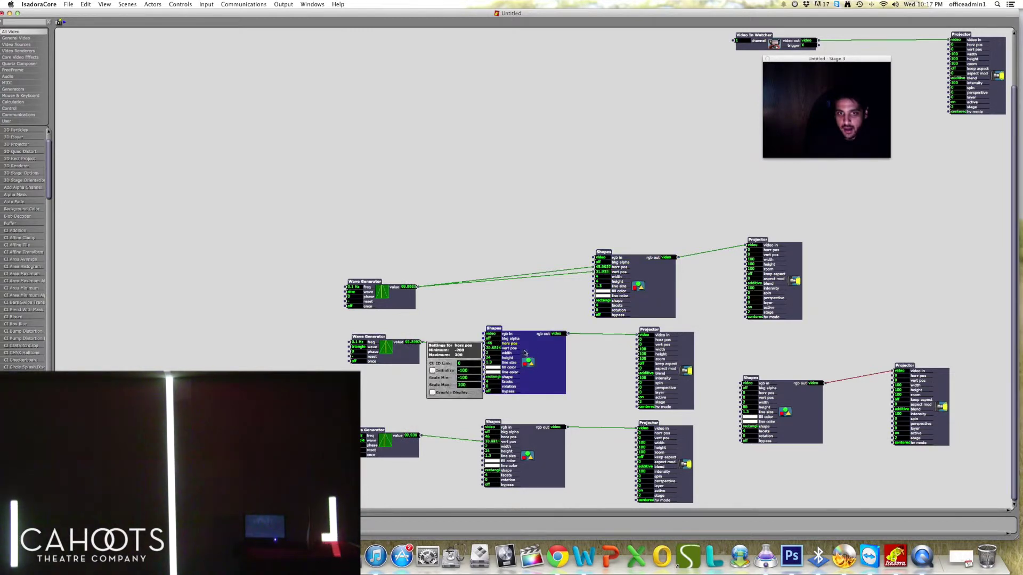
double_click(510, 348)
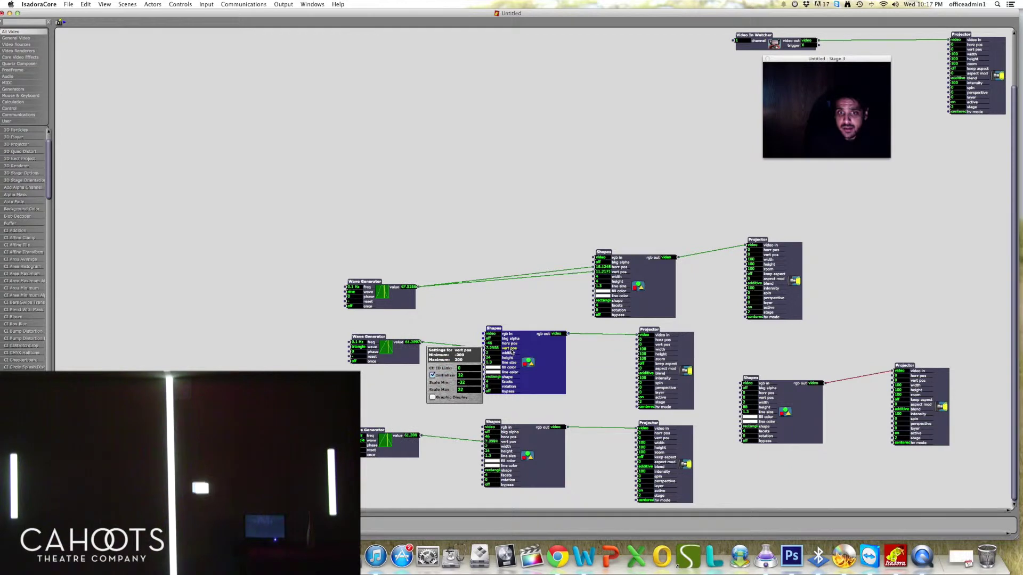
click(552, 369)
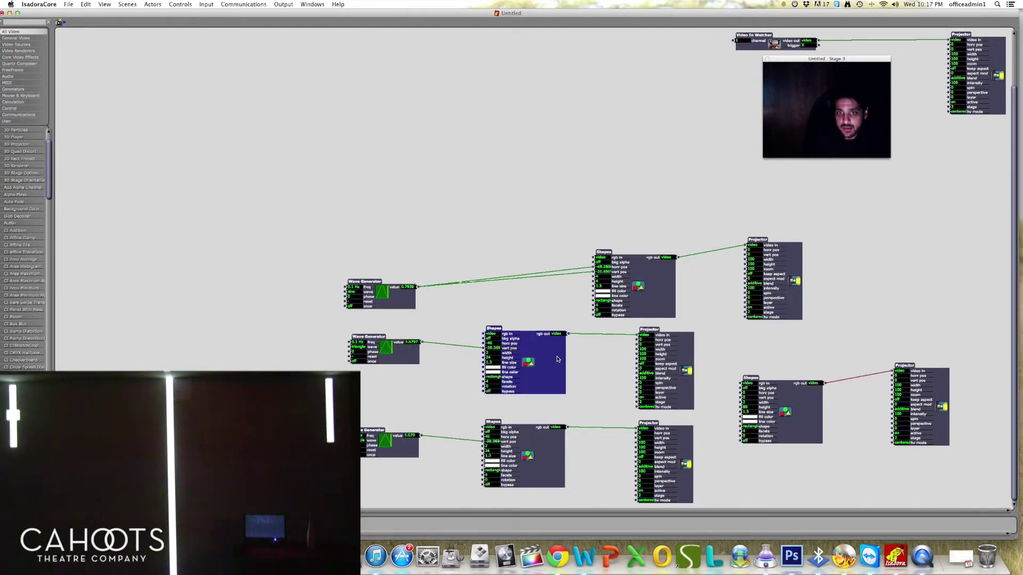
double_click(512, 443)
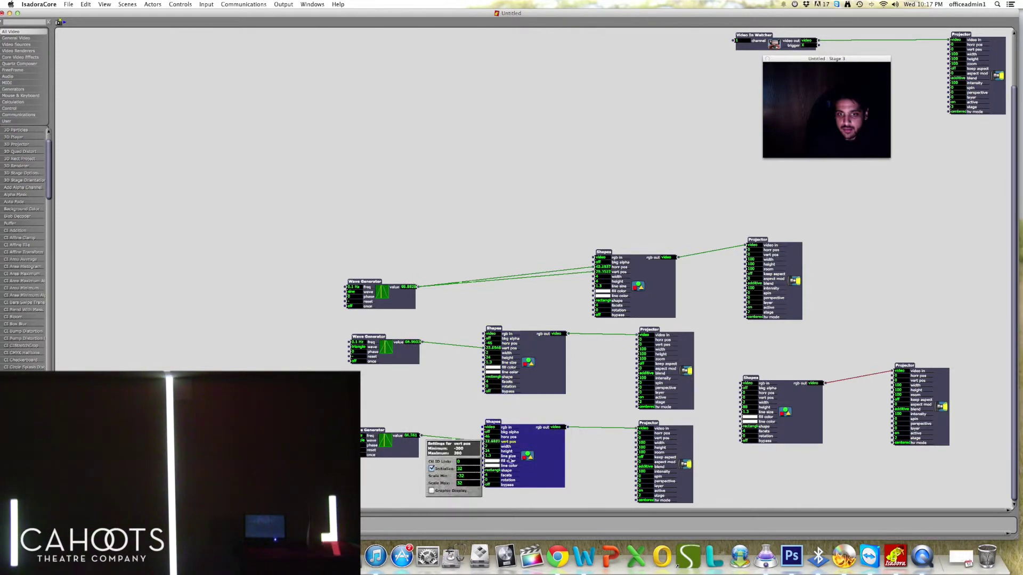
click(532, 448)
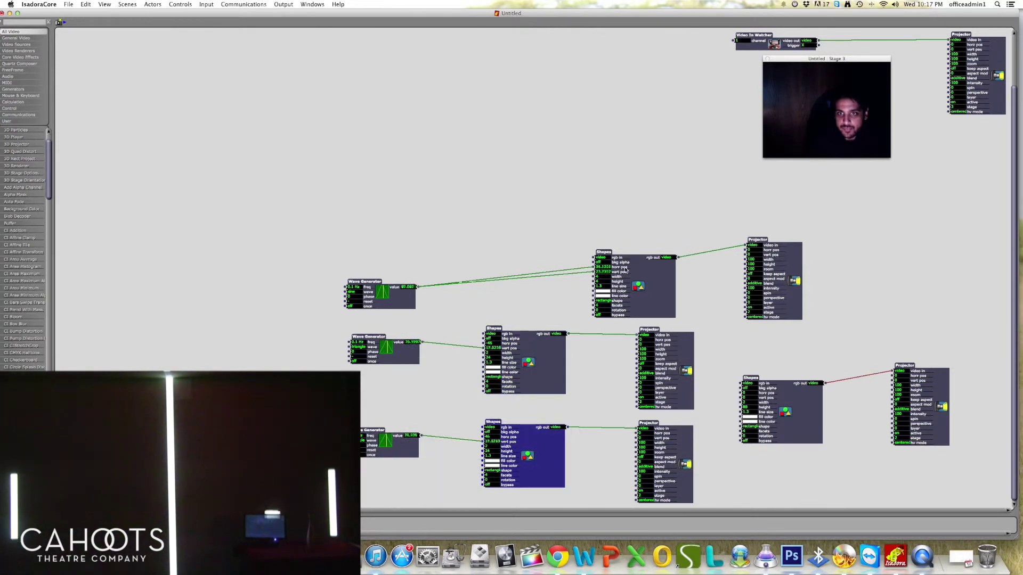
double_click(603, 267)
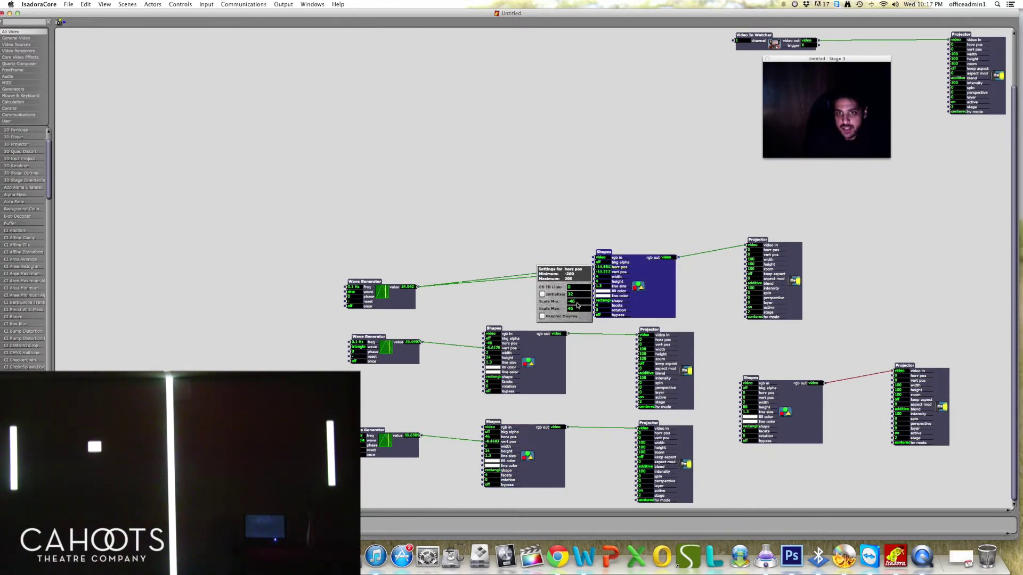
key(Return)
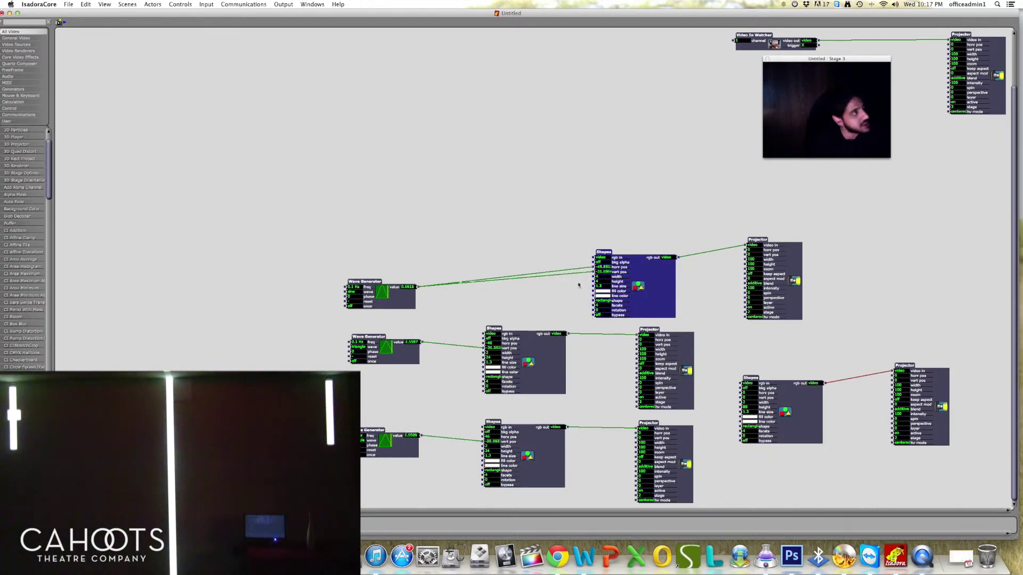